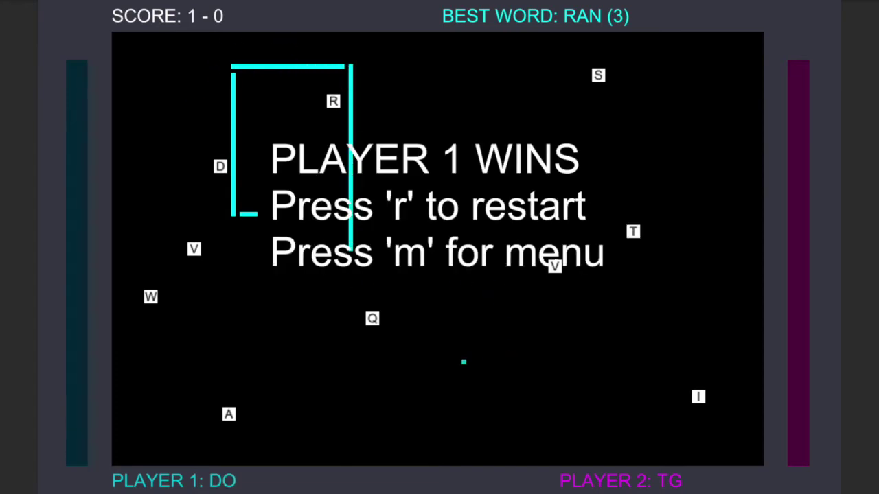
- Start a new round after Player 1's win, then return to the main menu
key(r)
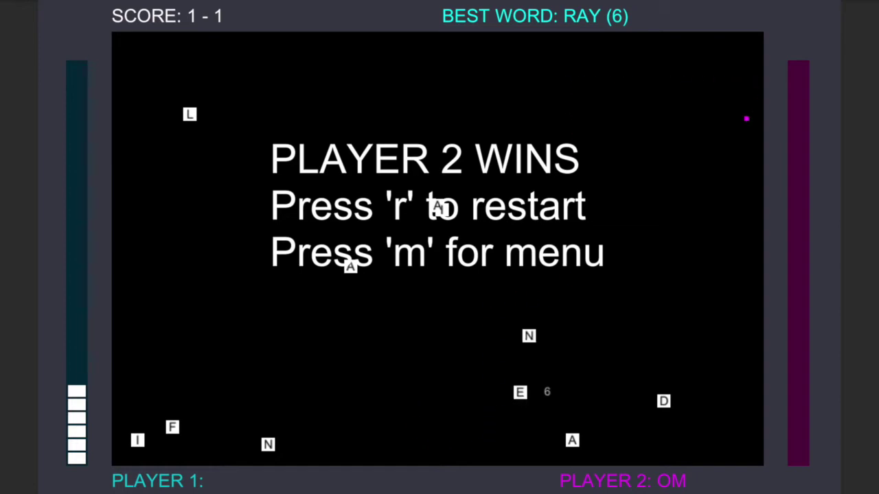
key(m)
- Start a two-player game on a fresh board and spell LUGE with the magenta snake
key(2)
key(r)
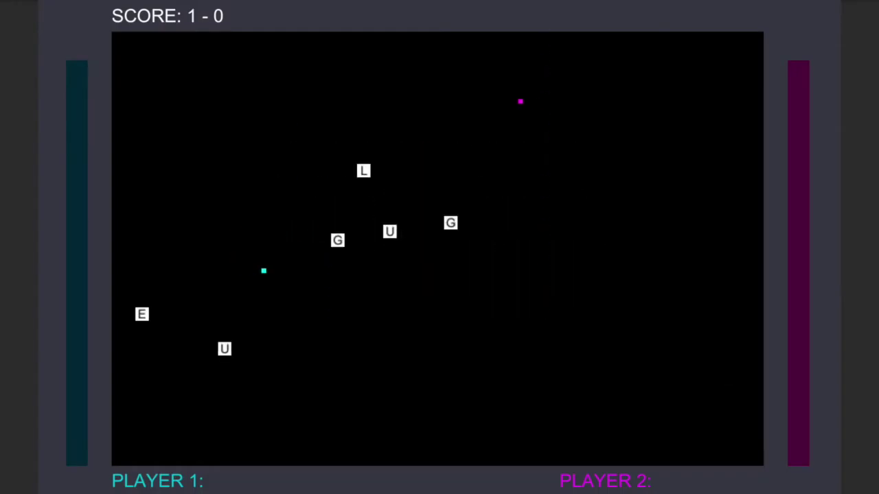
key(Left)
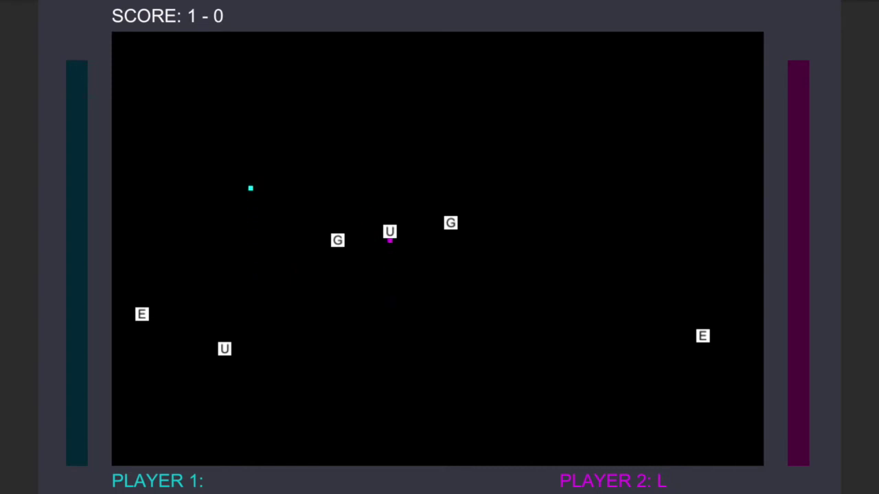
key(Right)
key(Down)
key(Right)
key(Up)
- Loop the magenta snake around and steer both snakes onto the D tile
key(Left)
key(Up)
key(Left)
key(Down)
key(Left)
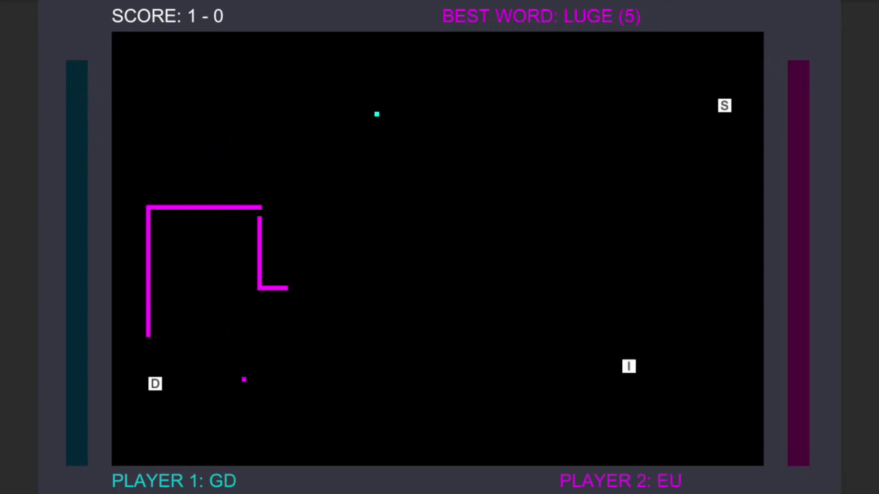
key(Right)
key(Down)
- Steer the magenta snake to another E, then both snakes onto the I and S tiles
key(Return)
key(Right)
key(Return)
key(Up)
key(Down)
key(Up)
key(Left)
key(Left)
- Collect D and submit Player 2's word, winning the round
key(Left)
key(Return)
key(Down)
key(Down)
key(Left)
key(Down)
- Restart the round, submit Player 2's word and grab R for Player 1
key(r)
key(Left)
key(Up)
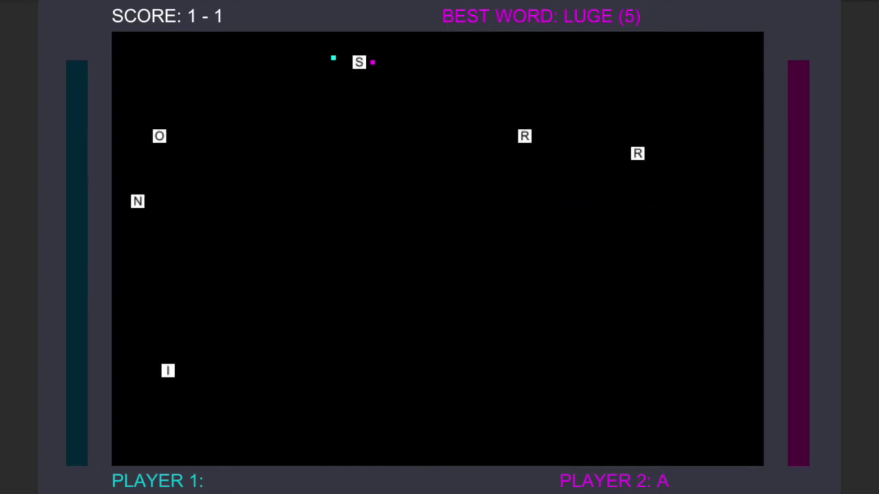
key(Right)
key(Return)
key(Down)
key(Right)
- Steer the magenta snake onto N and collect E for Player 1's word
key(Down)
key(Right)
key(Right)
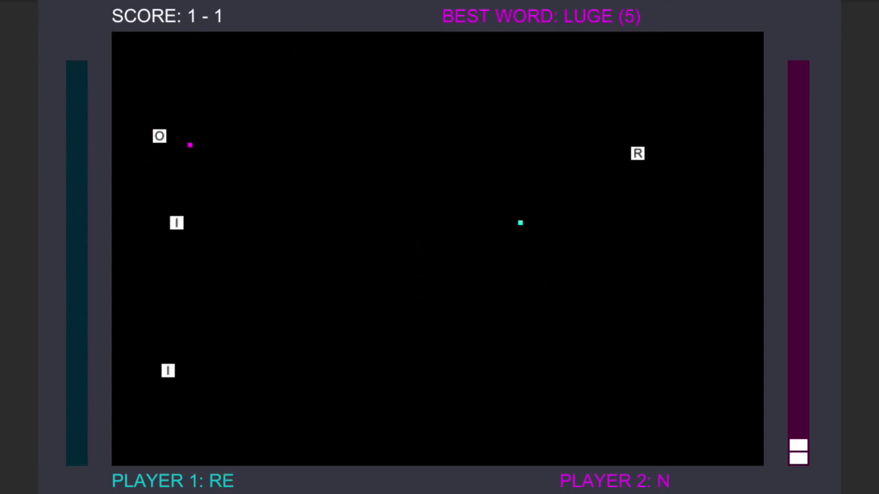
key(Return)
key(Down)
key(Left)
- Collect I, submit Player 2's word, and steer the magenta snake through S and A
key(Down)
key(Up)
key(Return)
key(Right)
key(Right)
key(Up)
key(Up)
- Submit both players' current words and steer the magenta snake onto the lower I
key(Return)
key(Down)
key(Right)
key(Return)
key(Down)
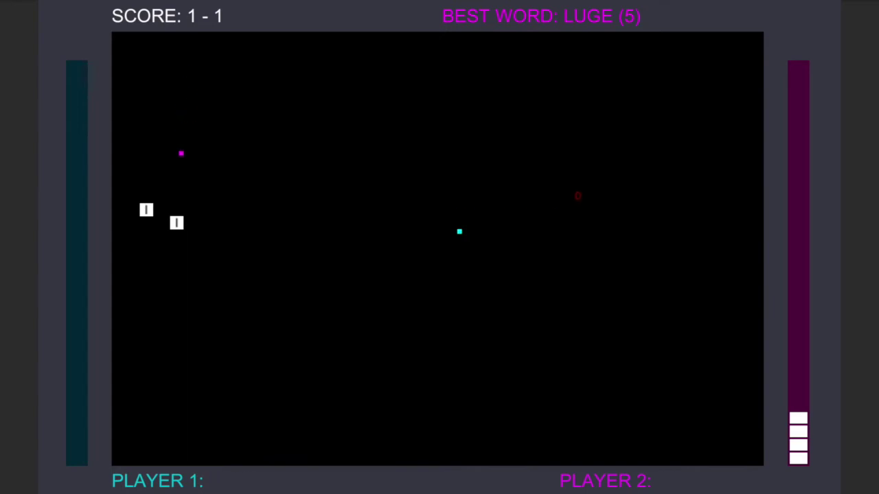
key(Right)
key(Down)
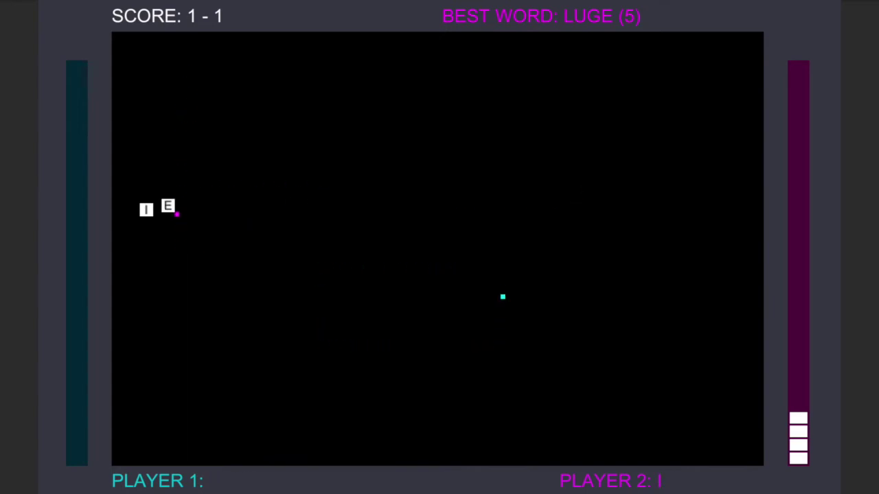
- Steer both snakes through E tiles into open space, then the magenta snake onto Q
key(Return)
key(Up)
key(Up)
key(Right)
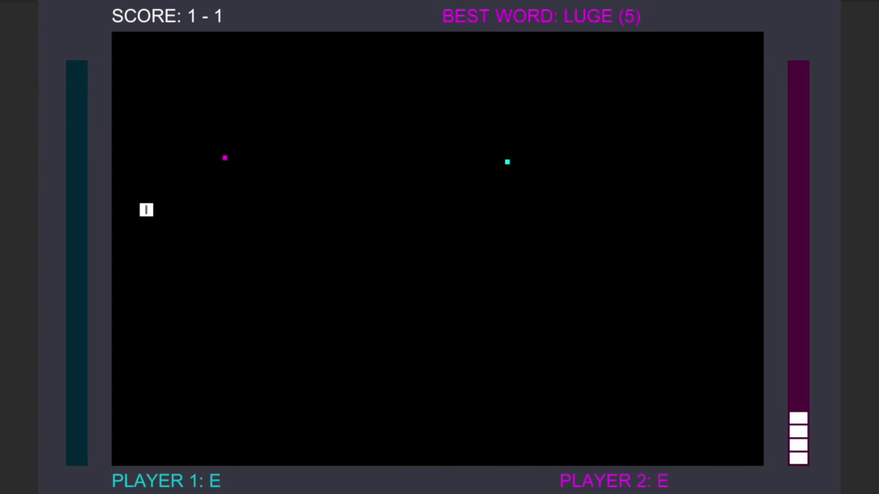
key(Down)
key(Right)
key(Left)
key(Left)
key(Return)
key(Left)
key(Up)
- Restart on a fresh board and steer the cyan snake through J and A
key(Return)
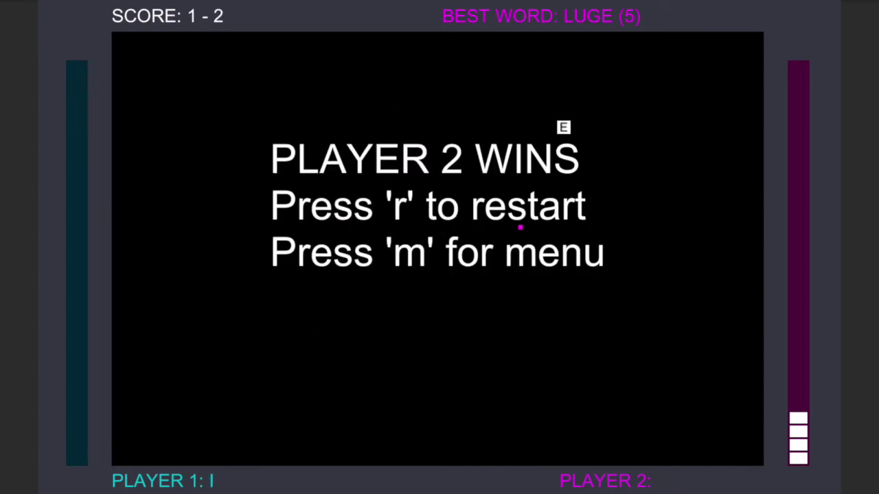
key(r)
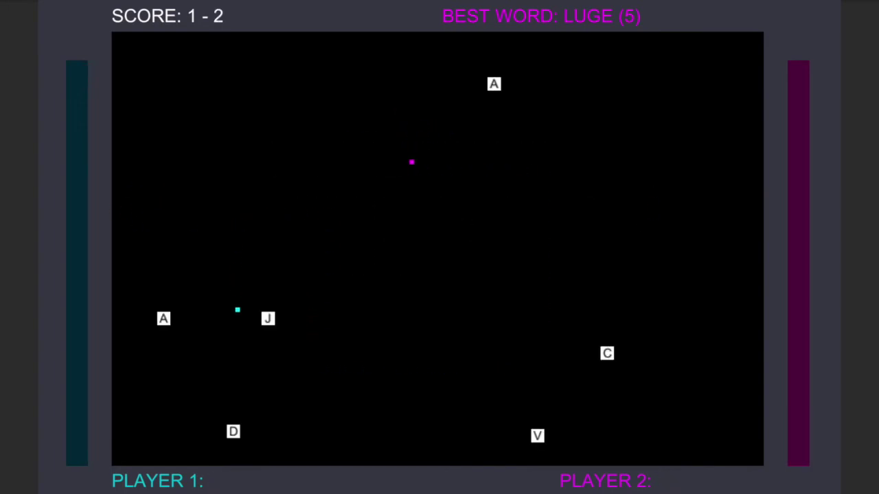
key(Right)
key(Left)
key(Up)
key(Down)
key(Left)
key(Right)
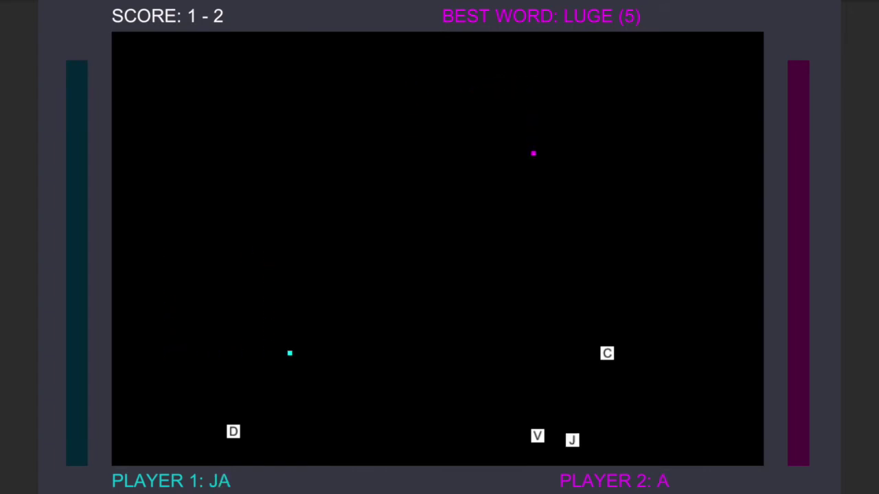
- Move the magenta snake onto C and complete JAR with the cyan snake for 10 points
key(Right)
key(Up)
key(Up)
key(Right)
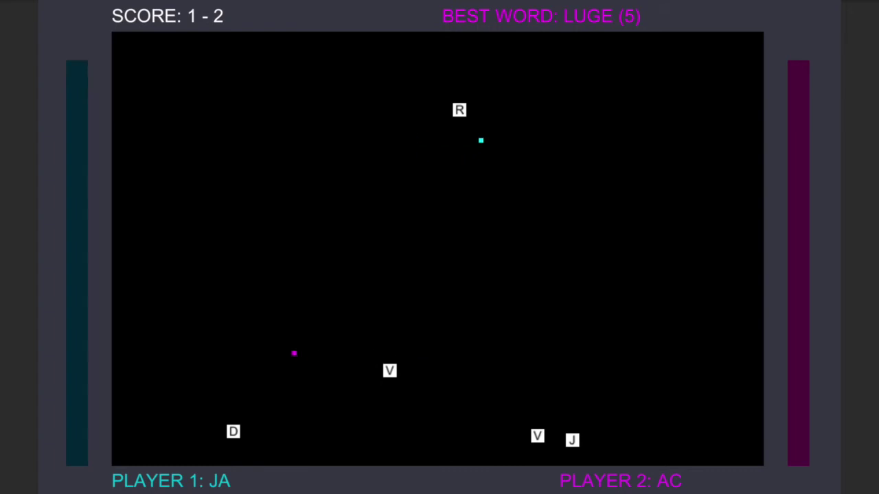
key(Up)
key(Left)
key(Down)
key(Return)
key(Left)
key(Down)
- Reposition the cyan snake near the bottom letters and collect the D tile
key(Right)
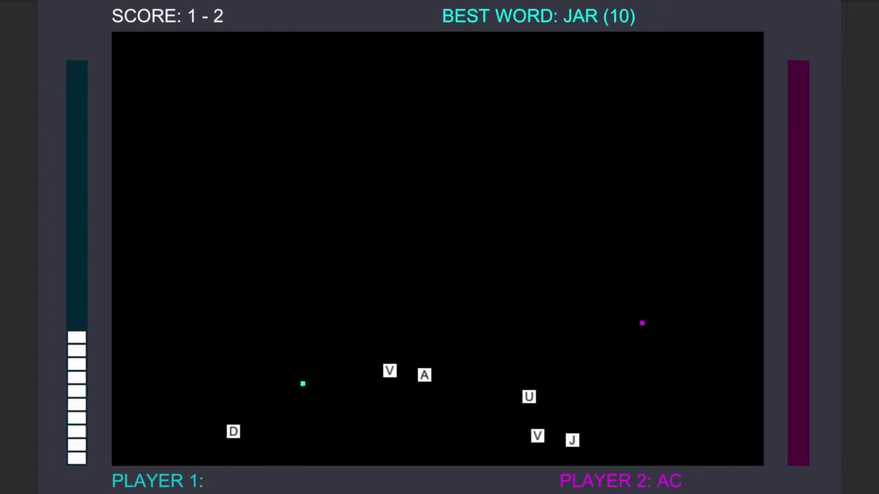
key(Down)
key(Up)
key(Up)
key(Left)
key(Down)
key(Left)
- Steer the cyan snake up through the A tile and clear Player 1's word DA
key(Up)
key(Left)
key(Left)
key(Down)
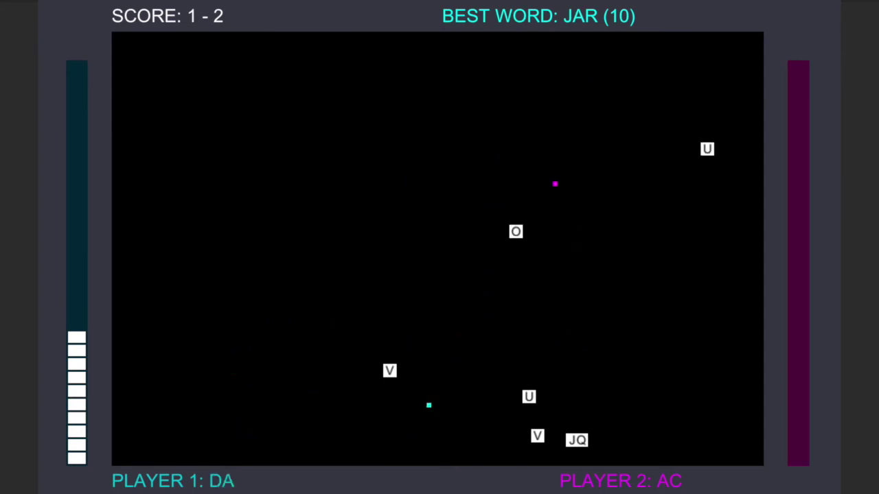
key(Up)
key(Return)
key(Up)
key(Up)
key(Right)
key(Down)
- Steer the cyan snake onto the V tile
key(Down)
key(Down)
key(Right)
key(Left)
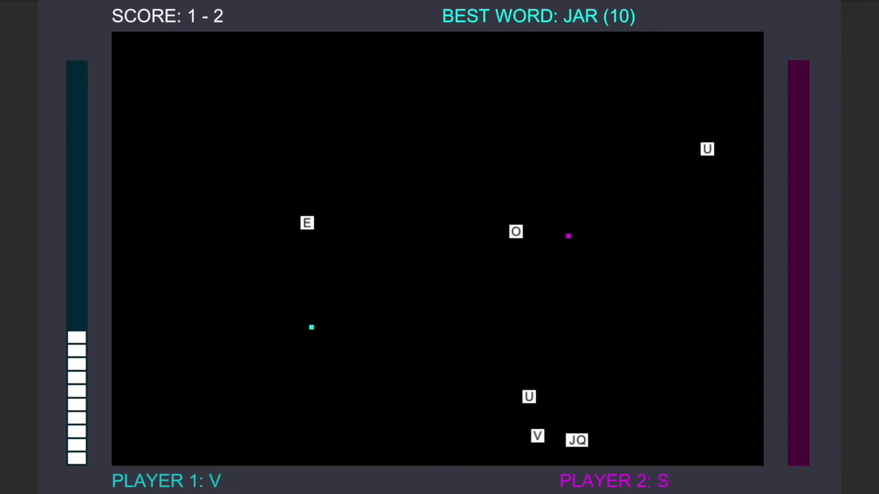
key(Up)
- Collect U and E with the cyan snake and clear the word VUE
key(Down)
key(Right)
key(Down)
key(Left)
key(Up)
key(Up)
key(Left)
key(Up)
key(Return)
key(Left)
key(Up)
- Run the cyan snake up and across the top to box in the magenta snake
key(Up)
key(Down)
key(Right)
key(Up)
key(Right)
key(Down)
key(Left)
key(Up)
key(Right)
- Restart after Player 1's win and steer the cyan snake through both E tiles
key(r)
key(Up)
key(Down)
key(Right)
key(Up)
key(Up)
- Submit PEER, then loop the cyan snake around the board onto the R tile
key(Return)
key(Left)
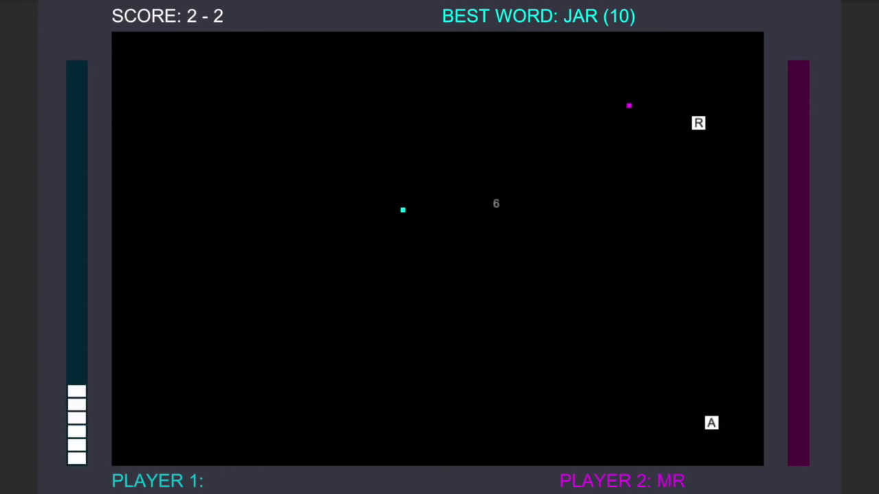
key(Down)
key(Right)
key(Up)
key(Right)
key(Down)
key(Down)
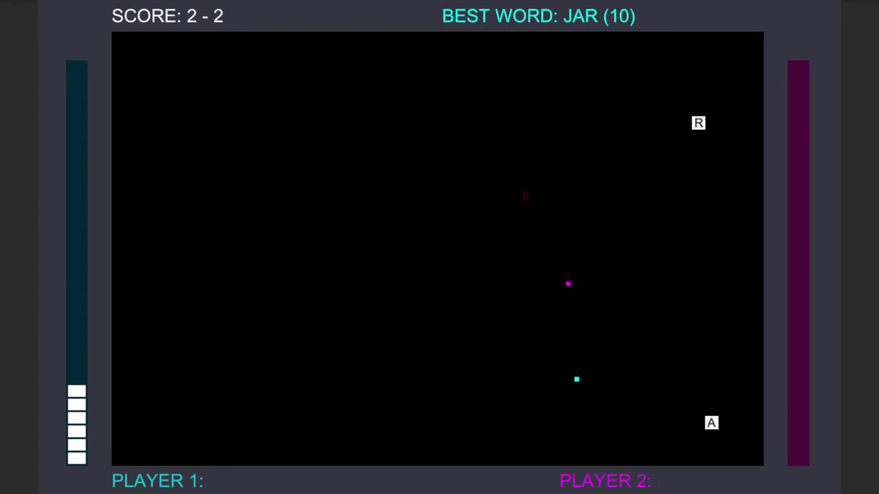
key(Right)
key(Up)
key(Left)
key(Up)
- Run the cyan snake through the A and M tiles and submit RAM
key(Down)
key(Right)
key(Left)
key(Right)
key(Up)
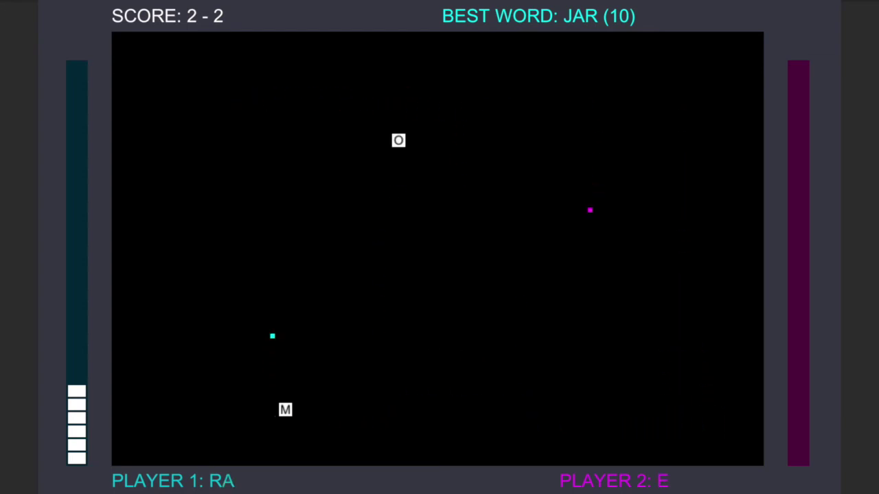
key(Down)
key(Return)
key(Up)
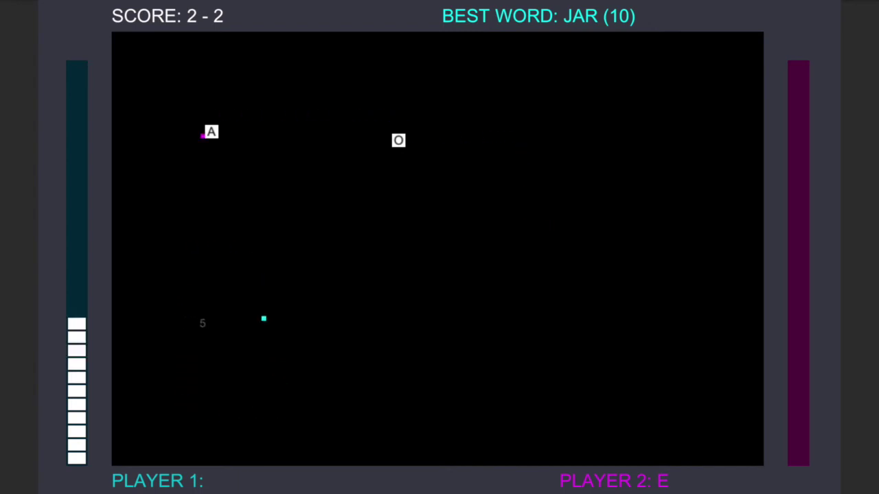
- Weave the cyan snake right, up, left and down, heading toward the F tile
key(Right)
key(Return)
key(Up)
key(Left)
key(Down)
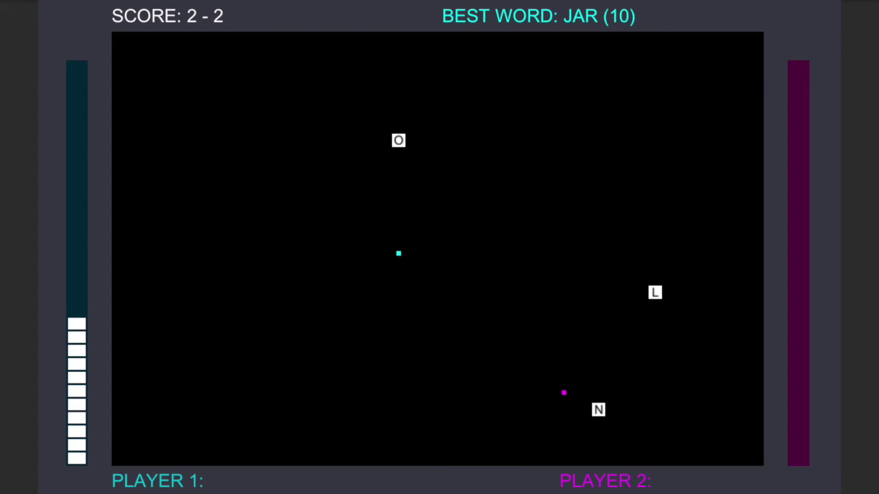
key(Right)
- Collect the F, L and I tiles with the cyan snake
key(Up)
key(Right)
key(Down)
key(Right)
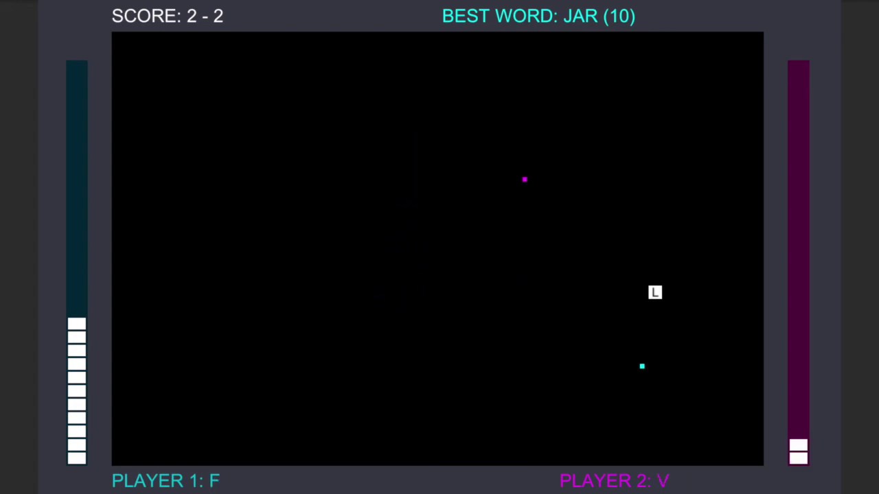
key(Up)
key(Up)
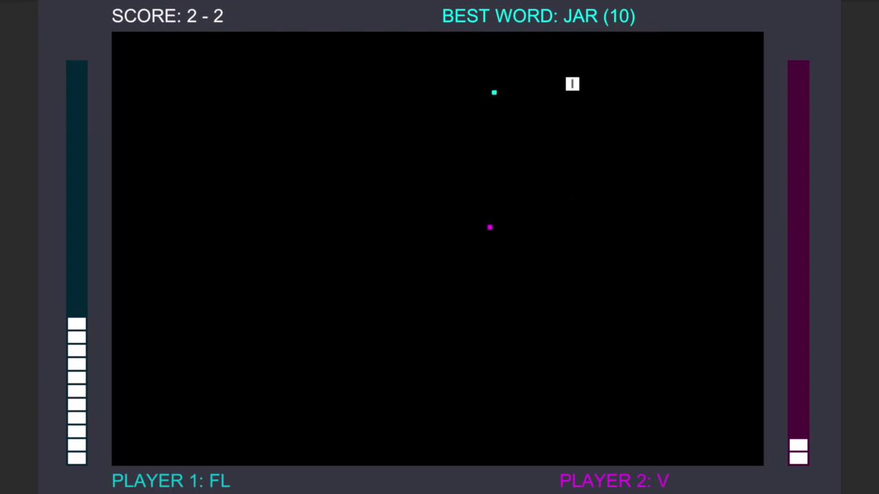
key(Left)
- Steer the snakes to the S tile and submit Player 1's word
key(Left)
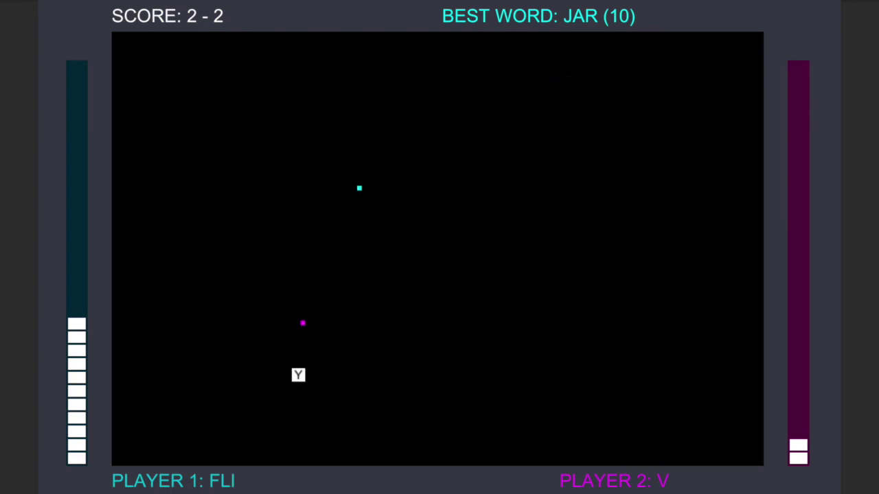
key(Down)
key(Return)
key(Right)
key(Up)
key(Left)
key(Up)
key(Return)
- Move the snakes across the top and onto the T and P tiles
key(Left)
key(Down)
key(Down)
key(Right)
key(Left)
key(Down)
- Keep steering until Player 2 wins at 2–3, then restart with 'r'
key(Right)
key(Return)
key(Up)
key(Left)
key(Left)
key(Up)
key(Right)
key(Down)
key(r)
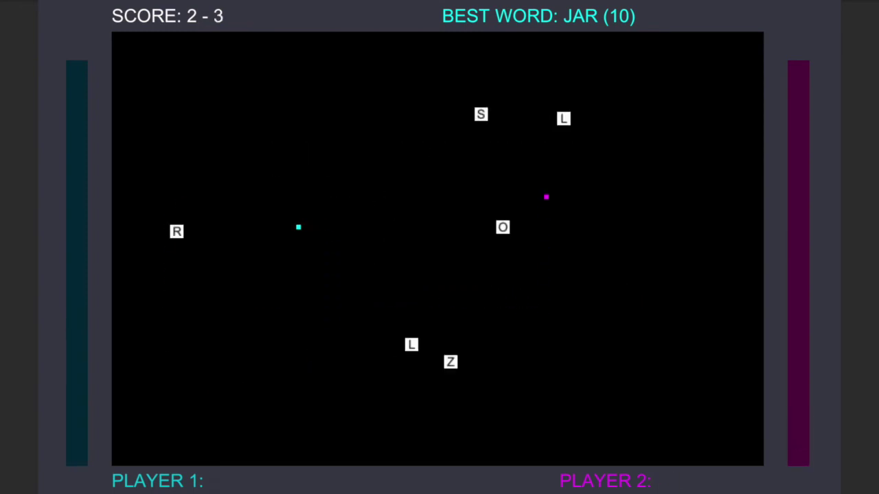
- Guide the cyan snake onto the R tile, submit Player 1's word, and keep moving
key(Left)
key(Right)
key(Return)
key(Up)
key(Left)
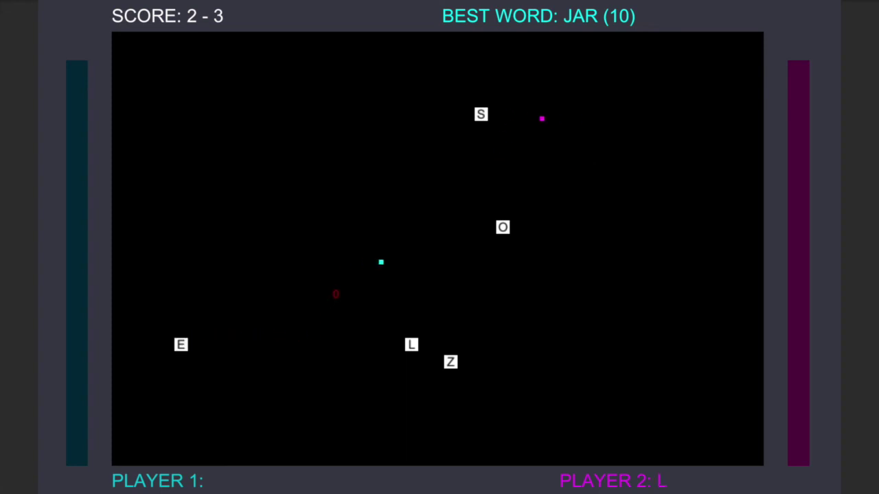